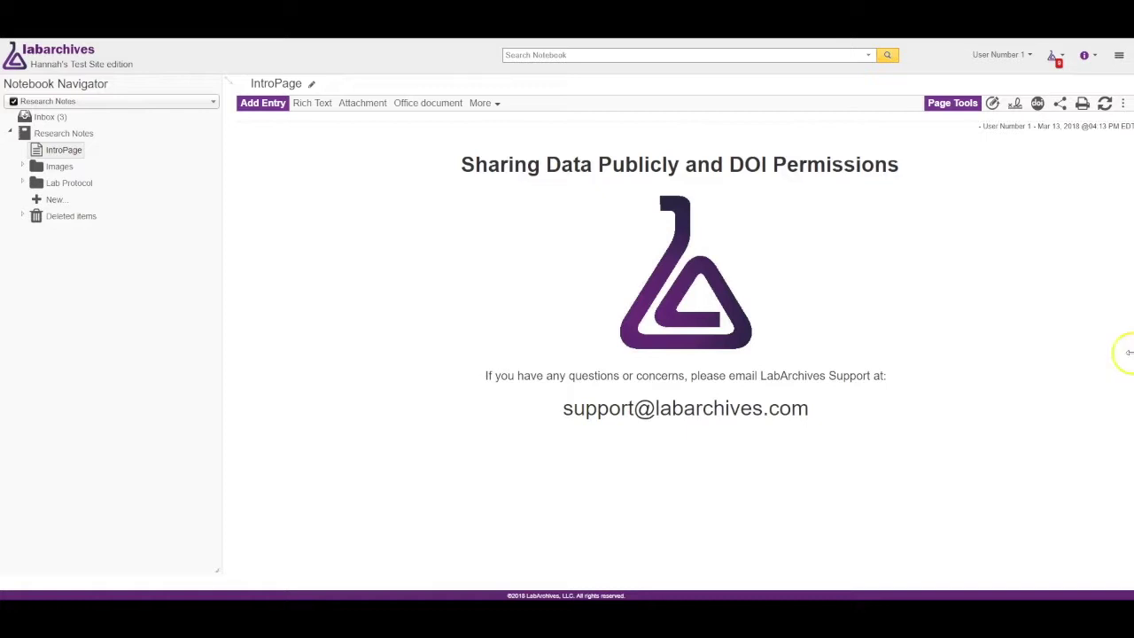
# Step: Copy IntroPage's shareable link from the URL to Share tab of its Share dialog
pyautogui.moveTo(628, 261)
pyautogui.click(379, 133)
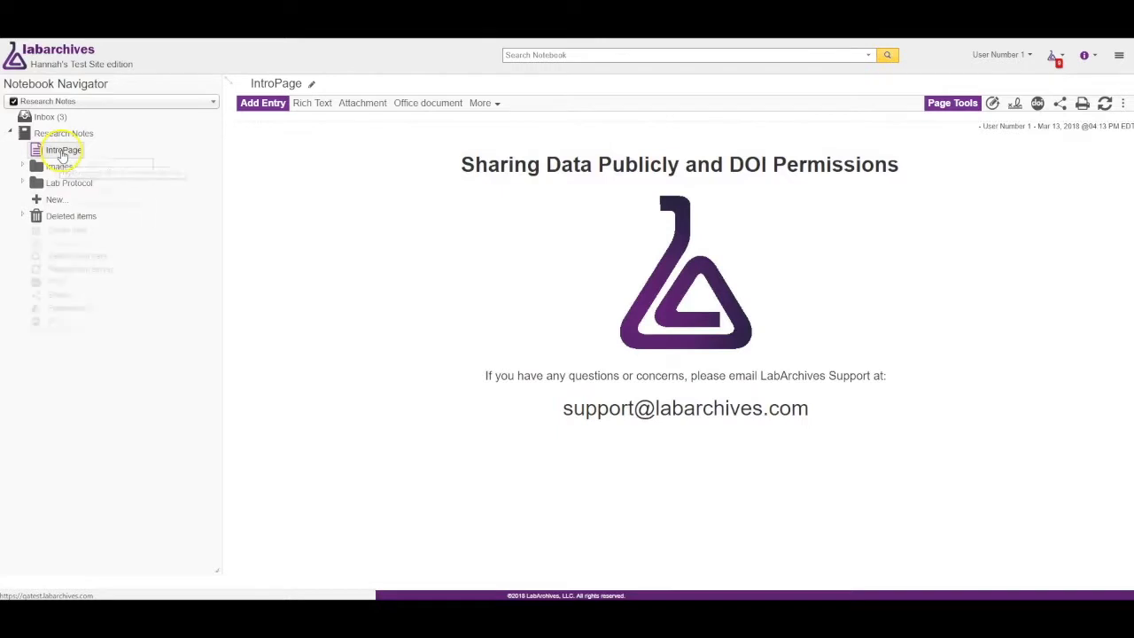
pyautogui.rightClick(62, 154)
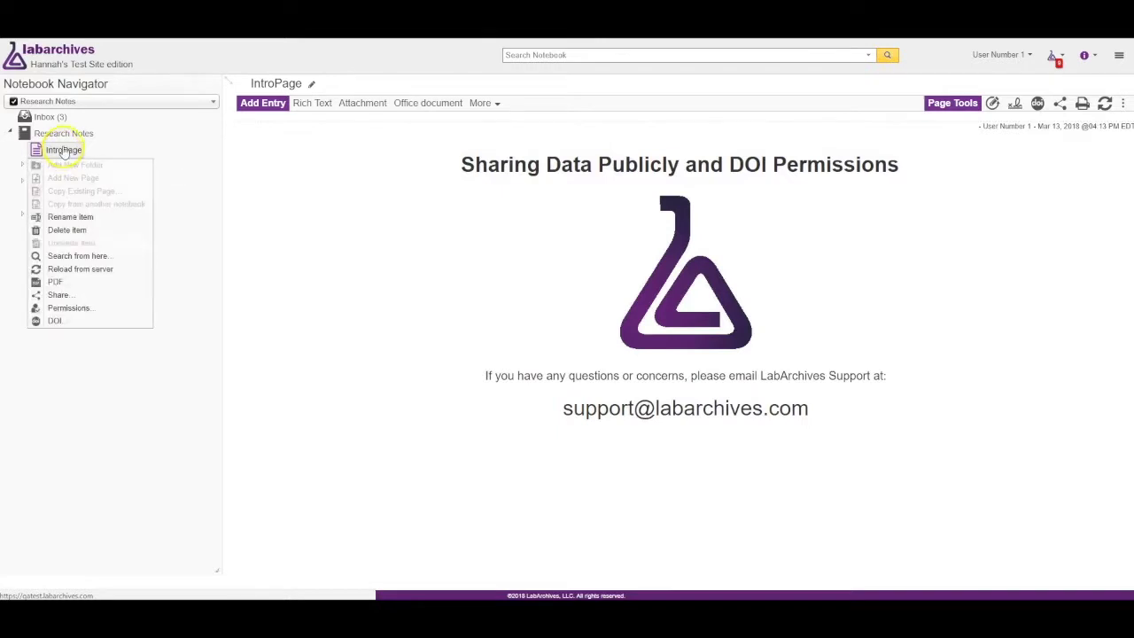
pyautogui.click(101, 297)
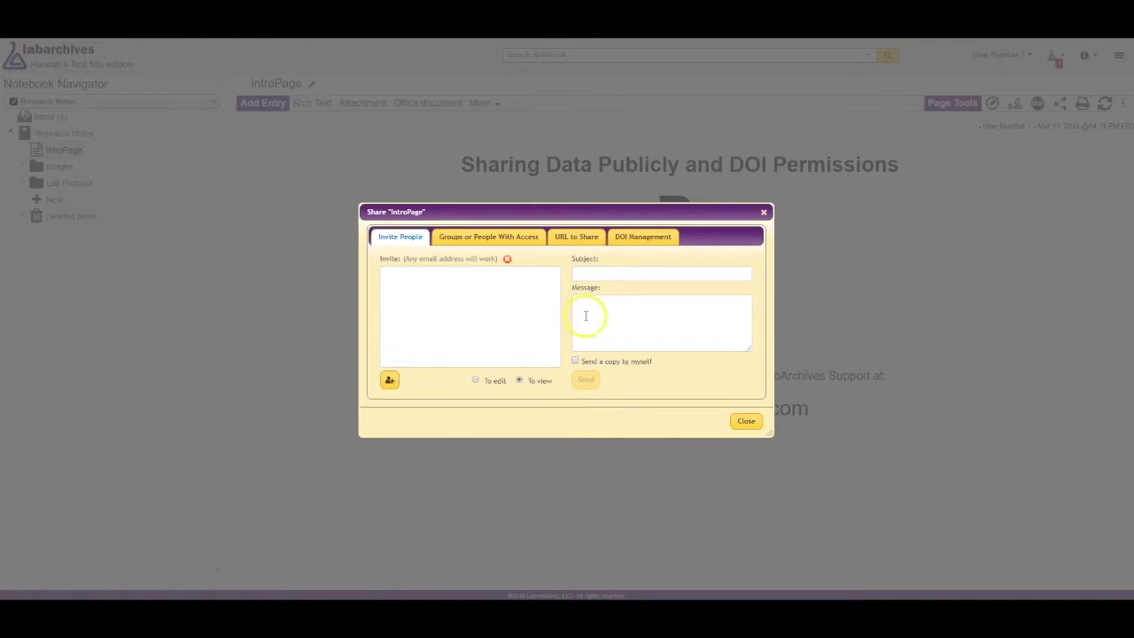
pyautogui.click(578, 238)
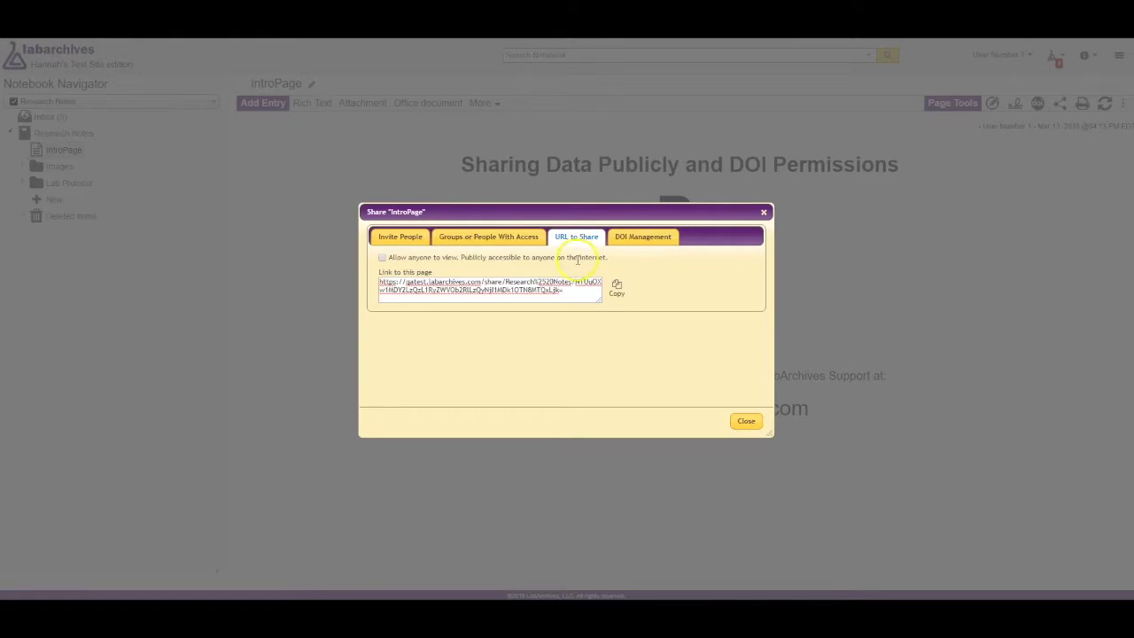
pyautogui.click(635, 301)
# Step: Enable 'Allow anyone to view' for IntroPage, dismissing the license alert and confirming public viewing
pyautogui.click(382, 260)
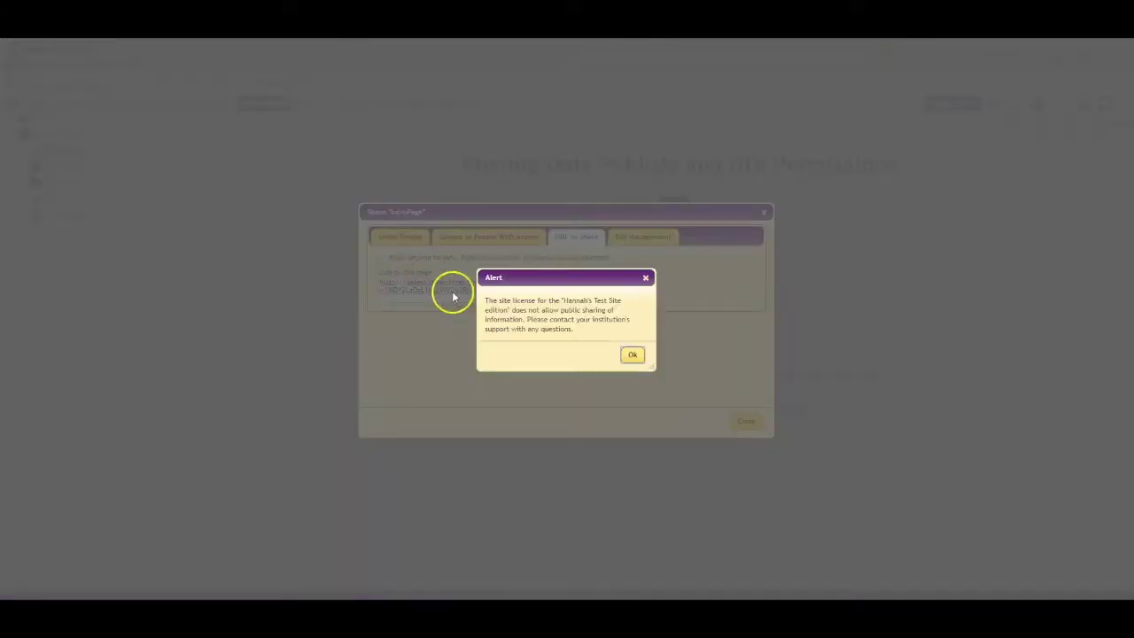
pyautogui.click(632, 356)
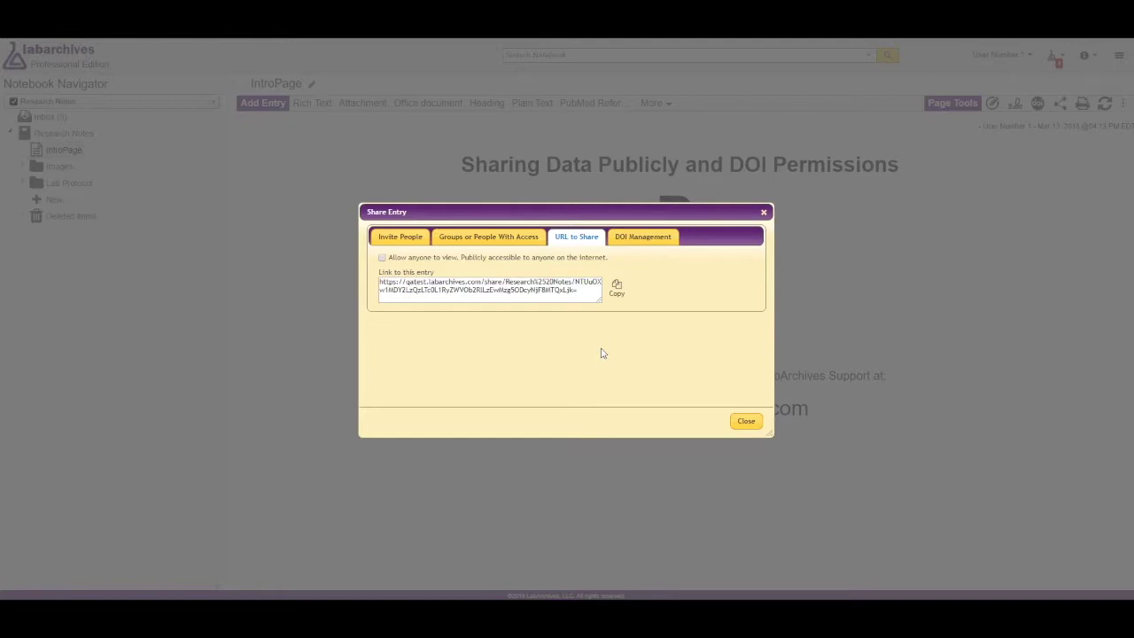
pyautogui.click(382, 258)
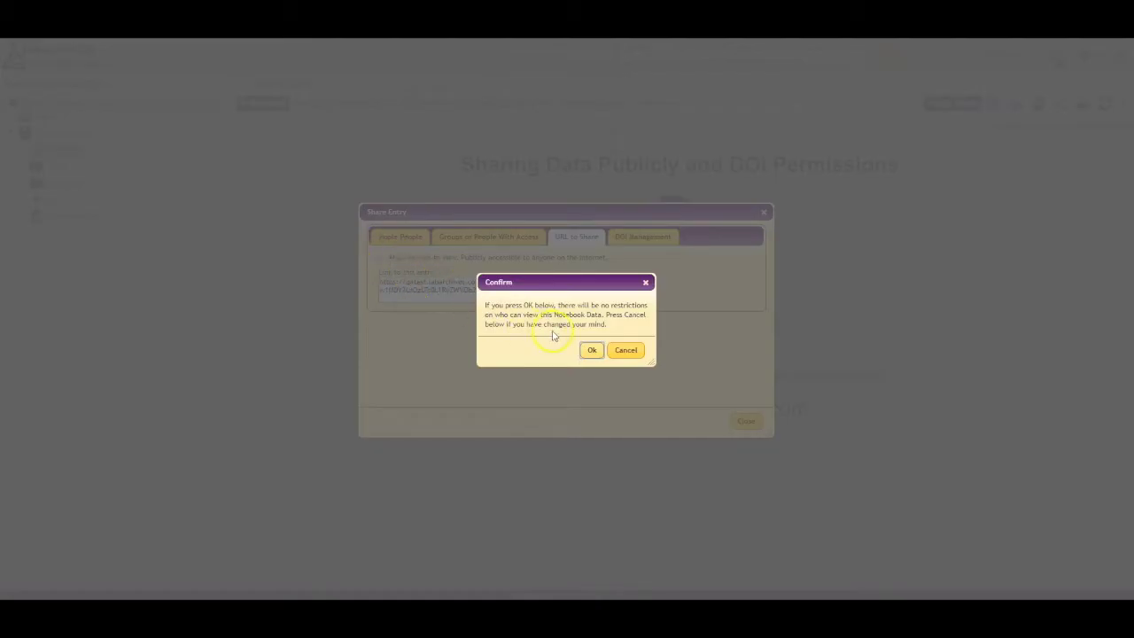
pyautogui.click(595, 349)
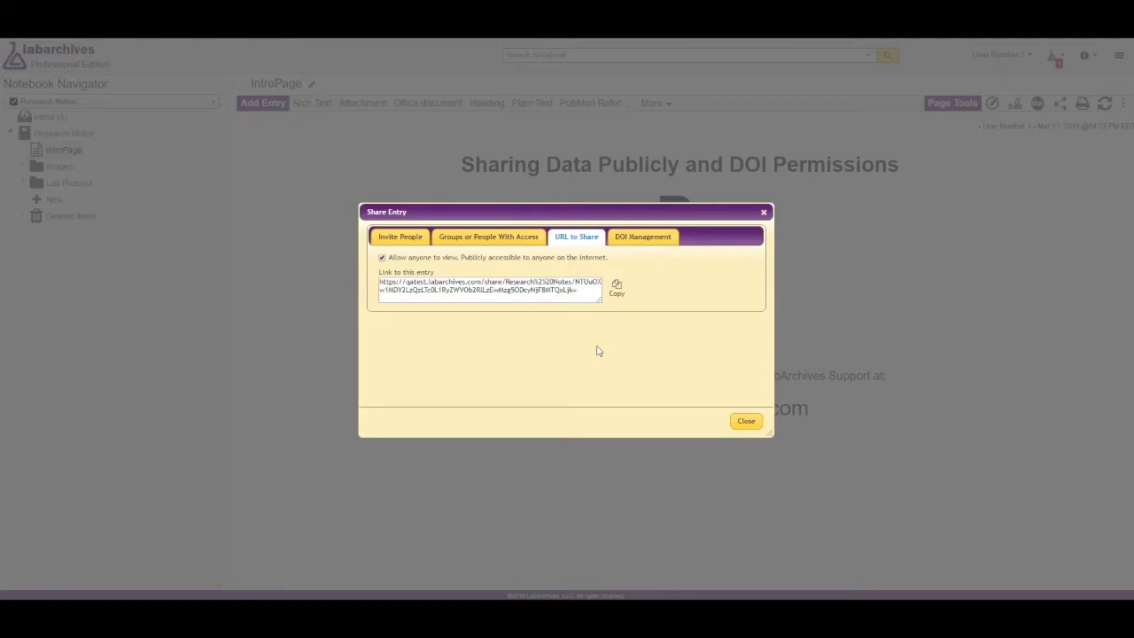
pyautogui.click(384, 258)
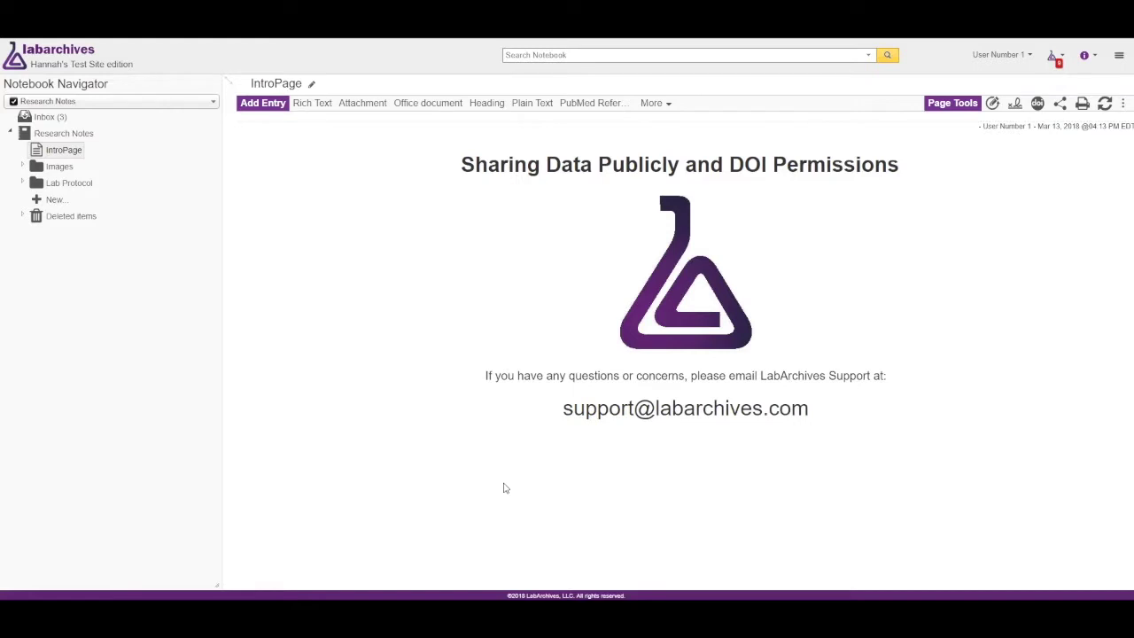
# Step: Create a DOI for IntroPage's most recent version, letting visitors see earlier and newer revisions
pyautogui.rightClick(71, 152)
pyautogui.click(99, 321)
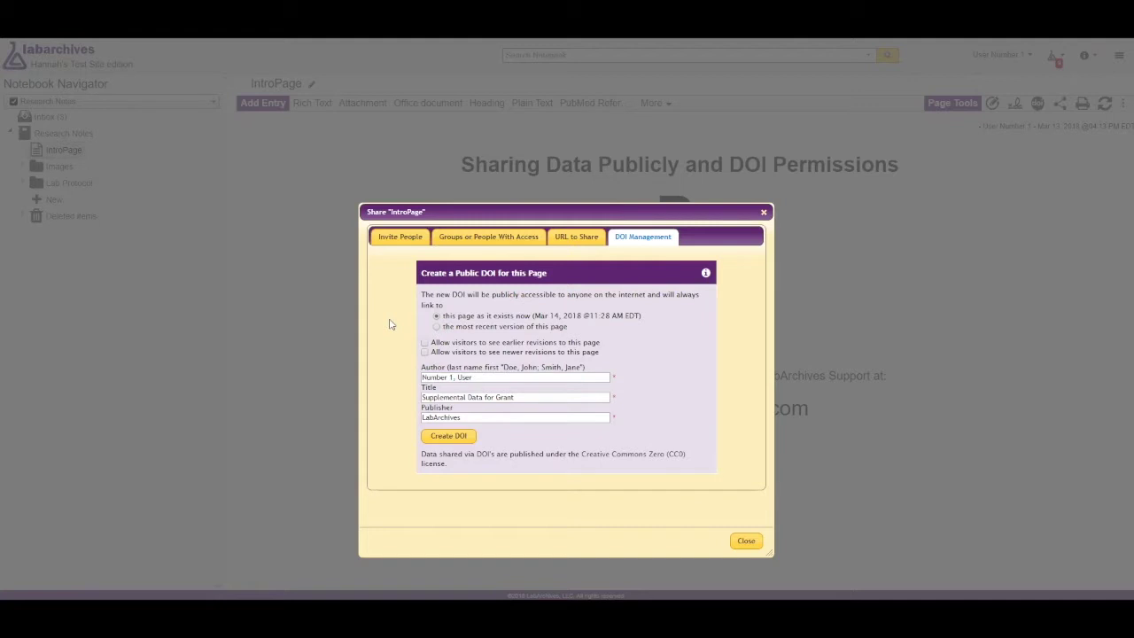
pyautogui.click(436, 326)
pyautogui.click(424, 342)
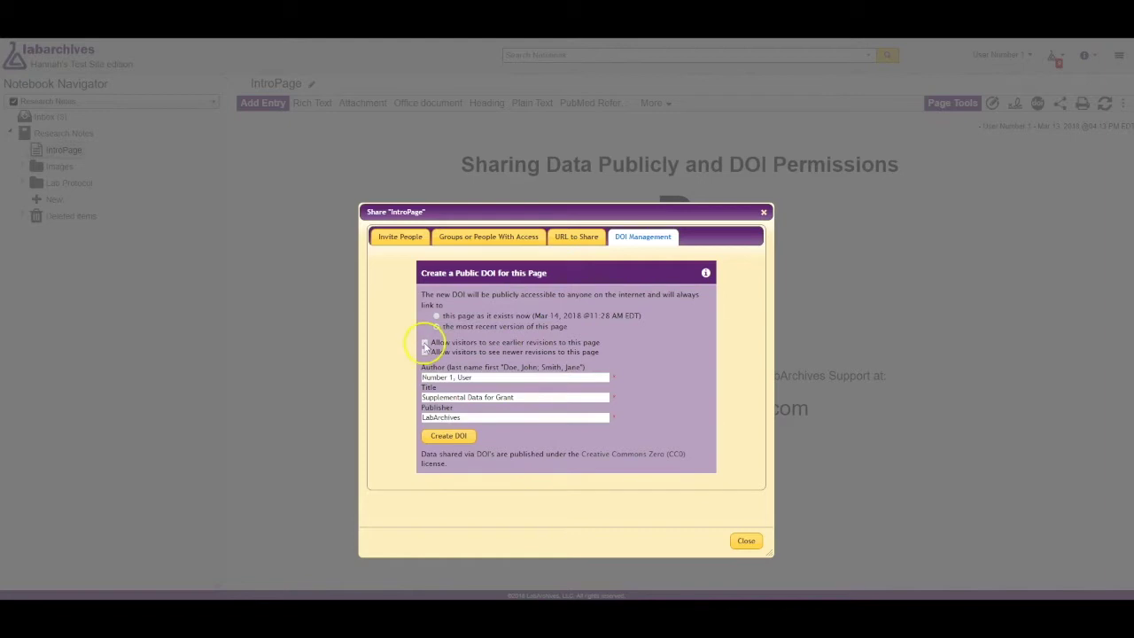
pyautogui.click(425, 351)
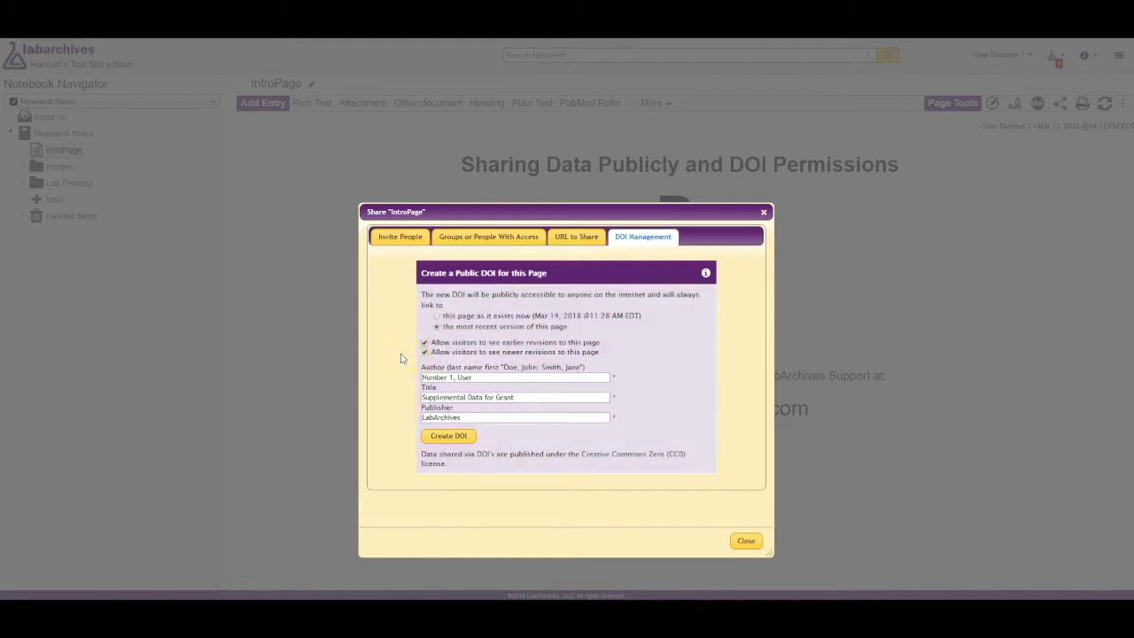
pyautogui.click(473, 417)
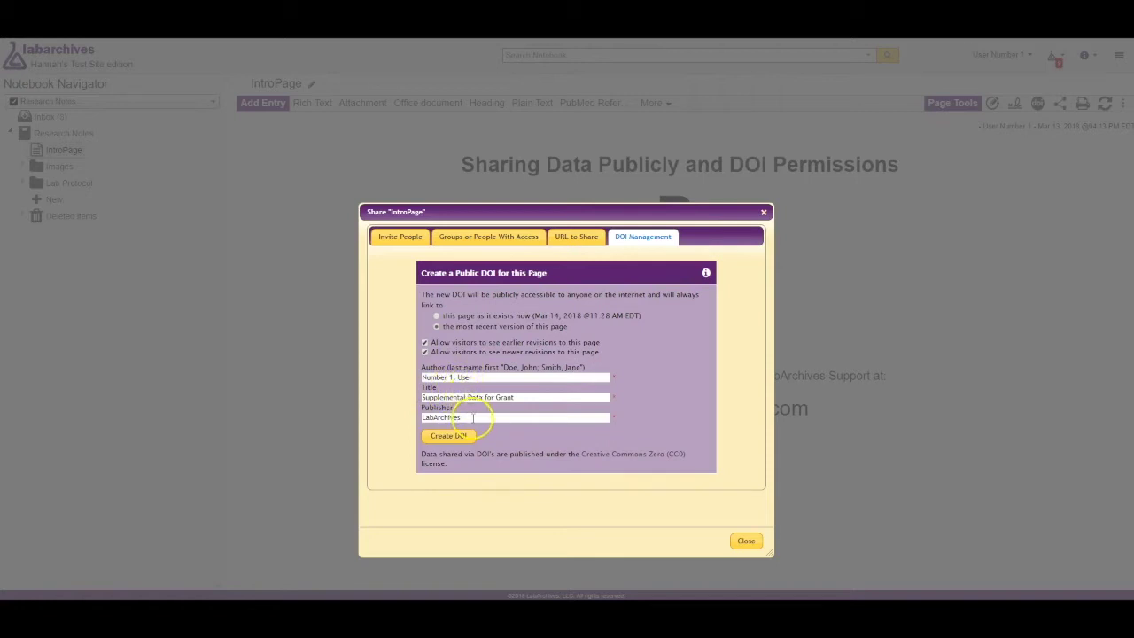
pyautogui.click(450, 438)
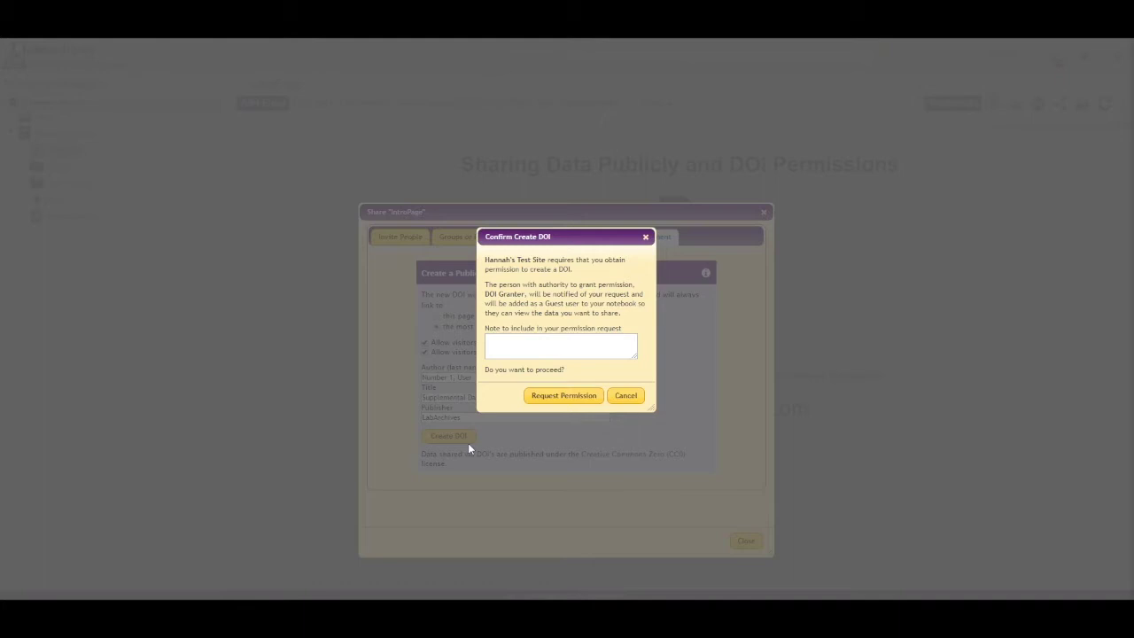
# Step: Paste a note saying the DOI is for supplemental data and request permission
pyautogui.click(512, 349)
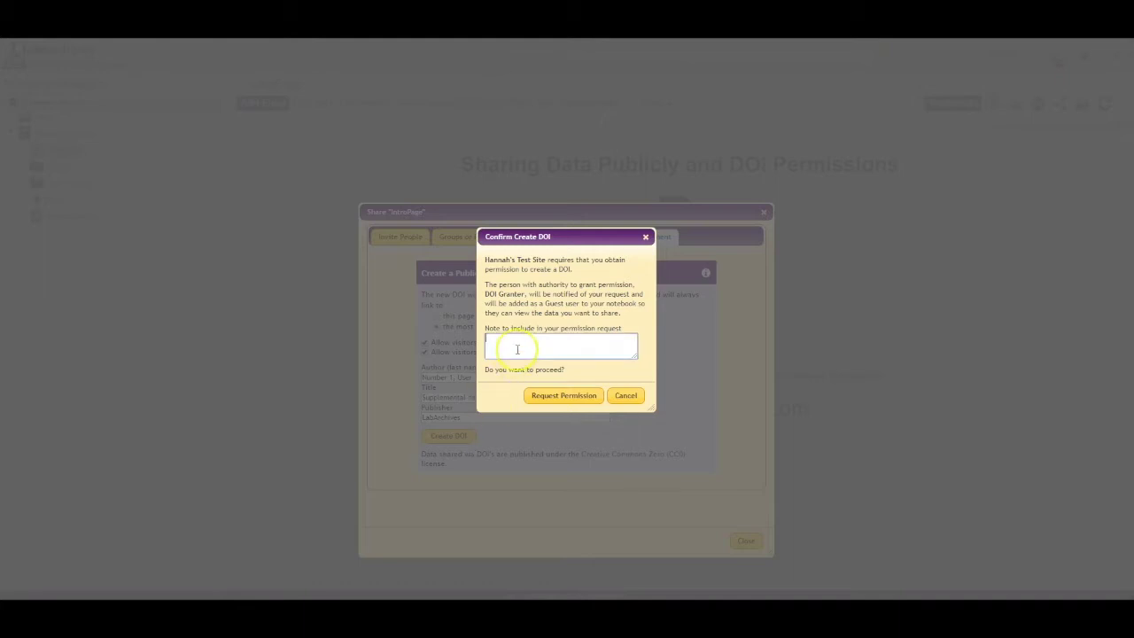
pyautogui.hotkey('ctrl', 'v')
pyautogui.click(544, 395)
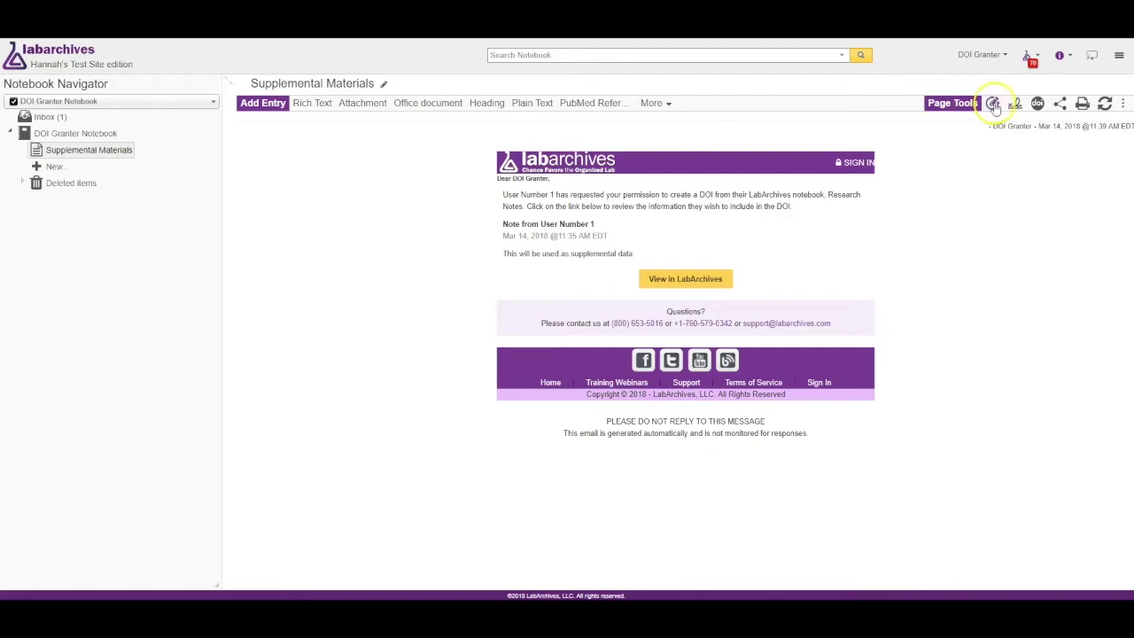
# Step: Open the main menu and bring up its Utilities submenu as the DOI Granter
pyautogui.click(1120, 56)
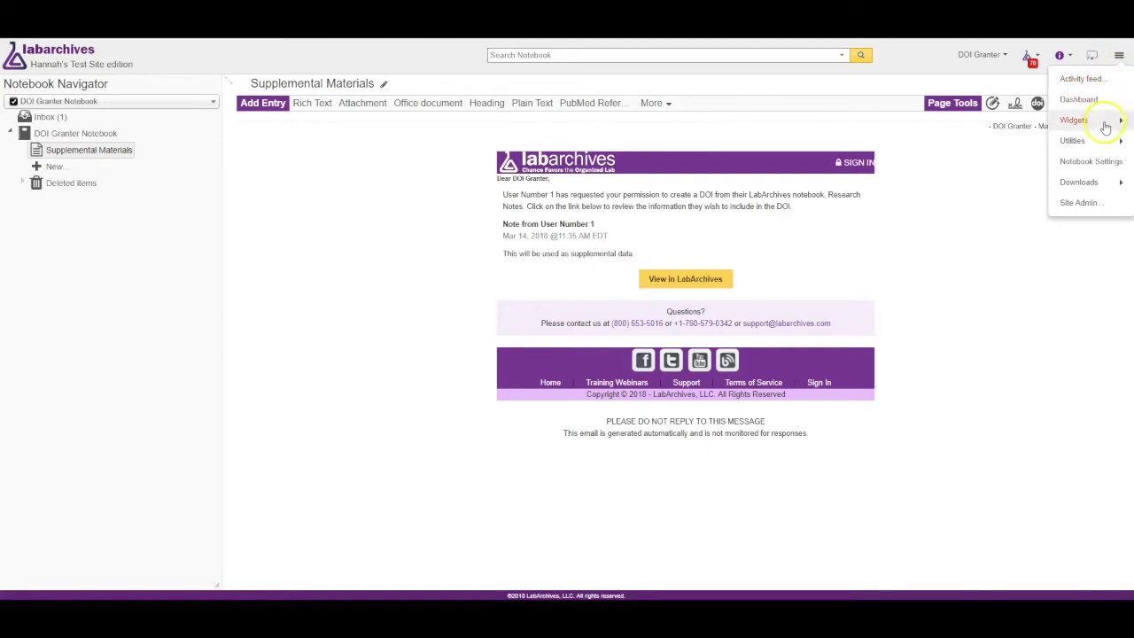
pyautogui.moveTo(1073, 140)
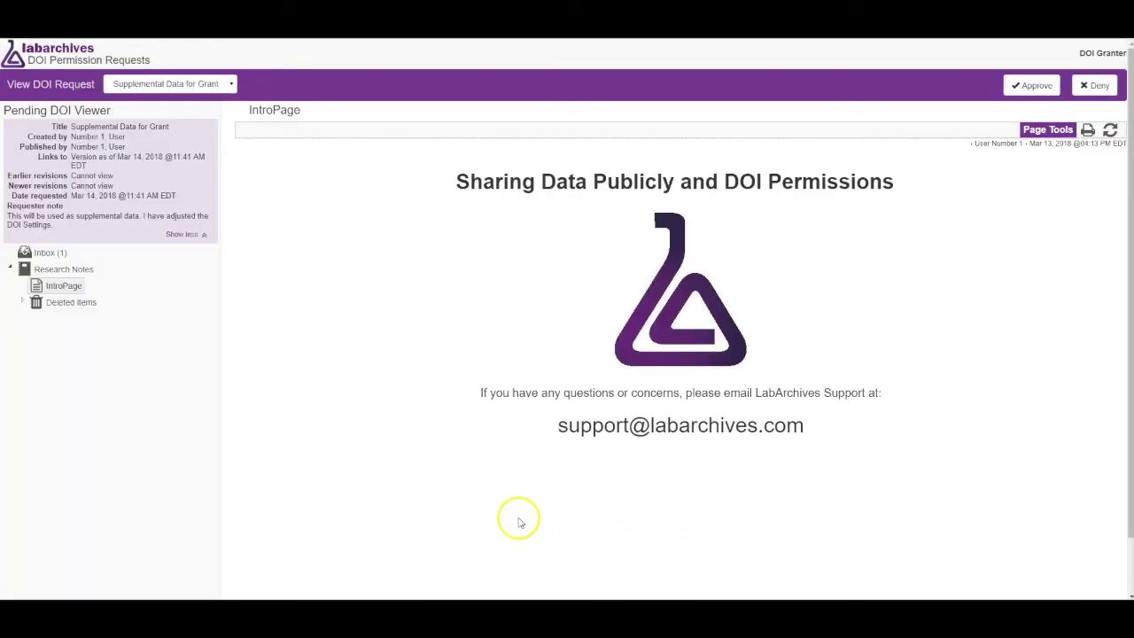
# Step: Open DOI Permission Requests and check the View DOI Request list, closing it unchanged
pyautogui.click(223, 83)
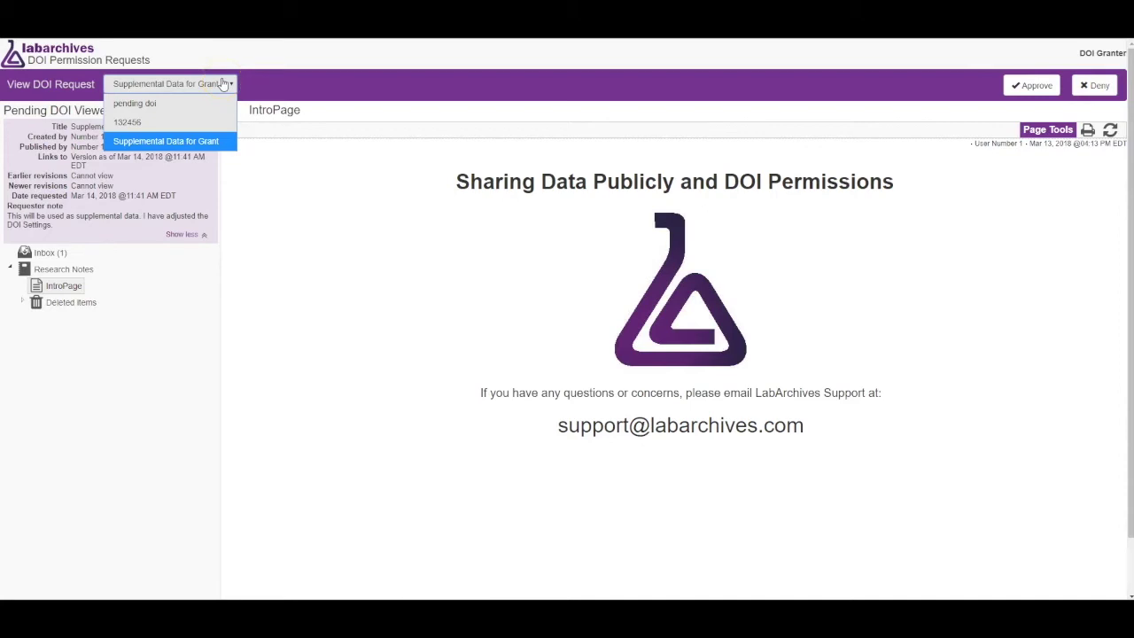
pyautogui.click(308, 98)
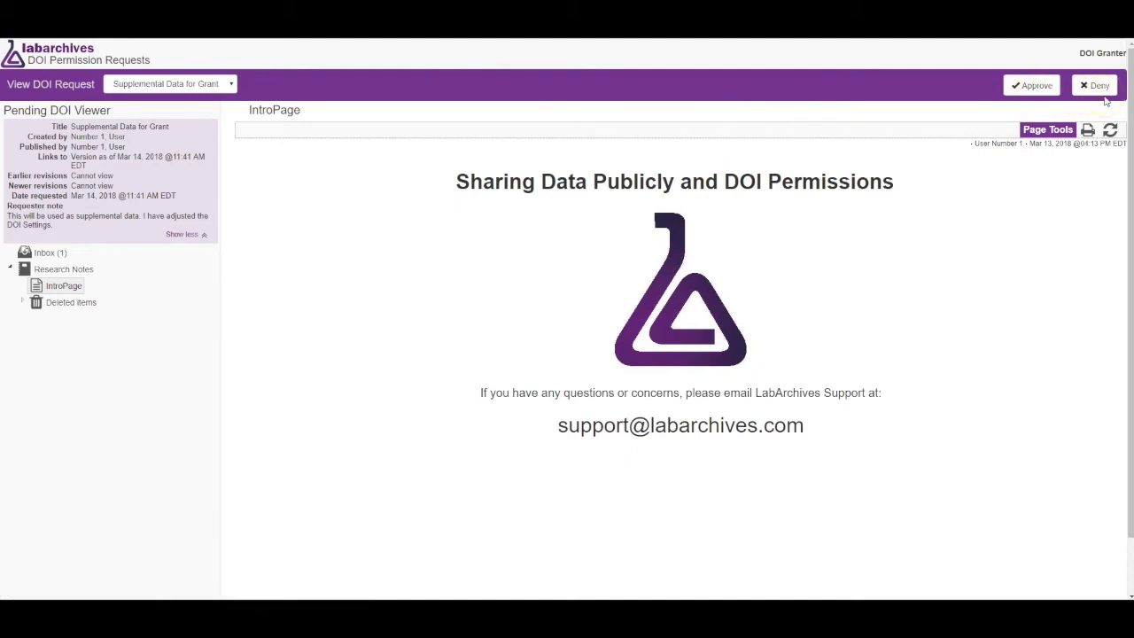
# Step: Approve the 'Supplemental Data for Grant' request with a pasted note, removing yourself as Guest user
pyautogui.click(1036, 89)
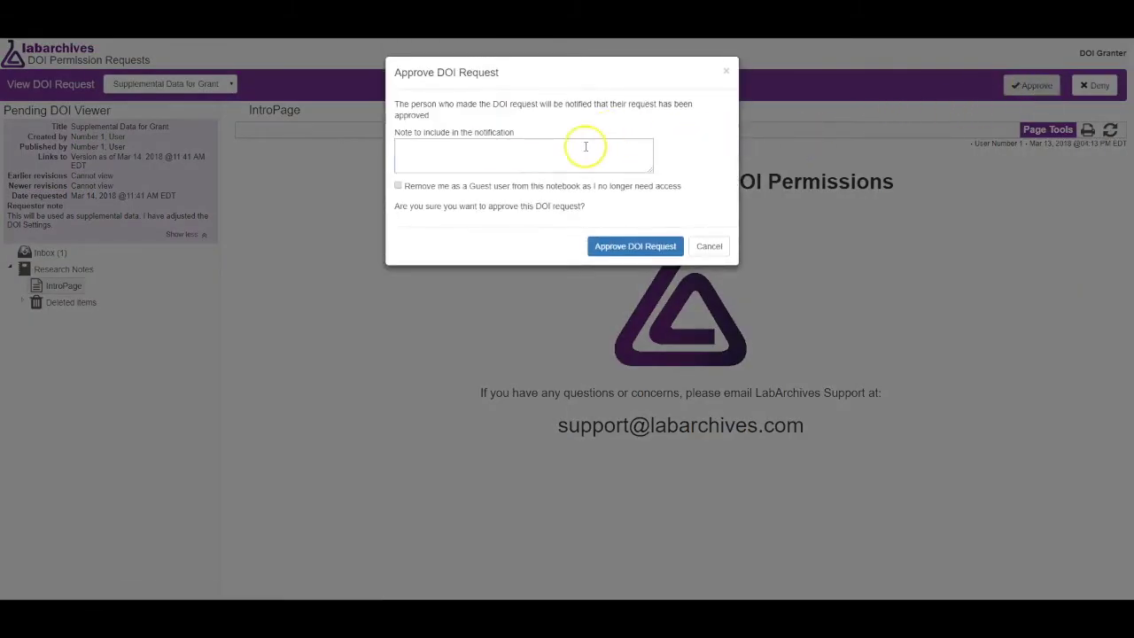
pyautogui.click(586, 146)
pyautogui.write('Your DOI is approved.  If you have any questions please let us know.')
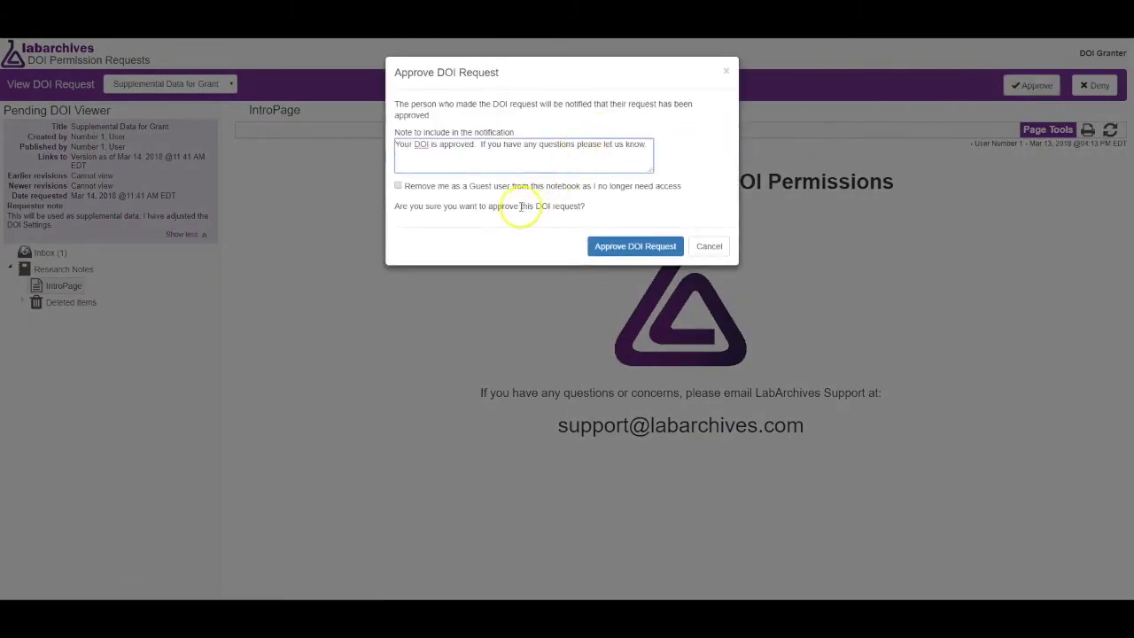
pyautogui.click(398, 187)
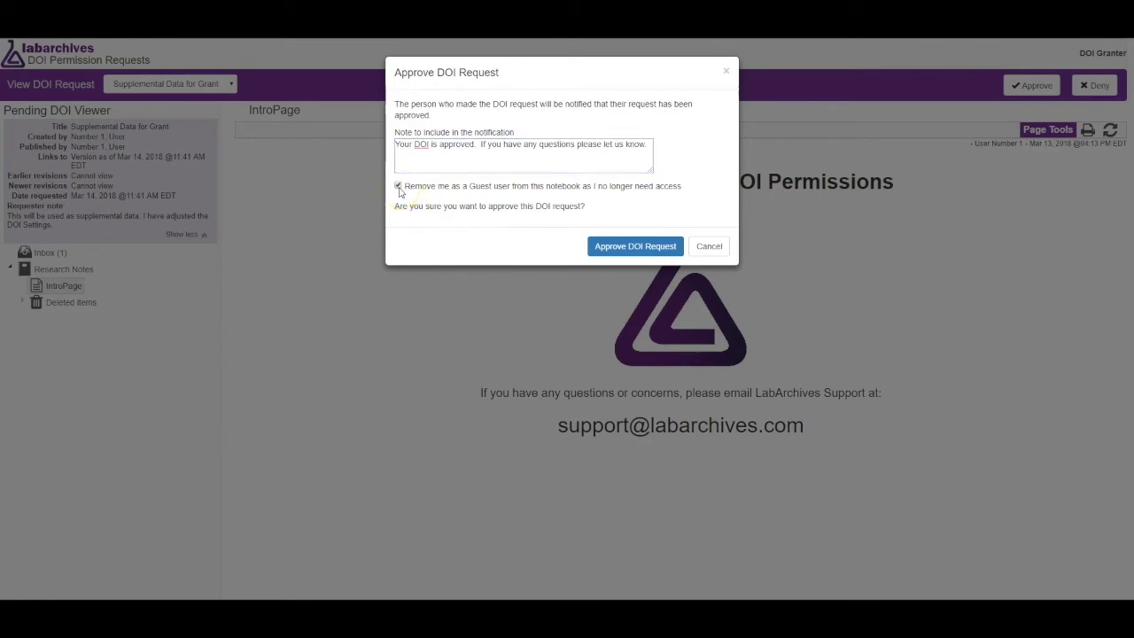
pyautogui.click(634, 246)
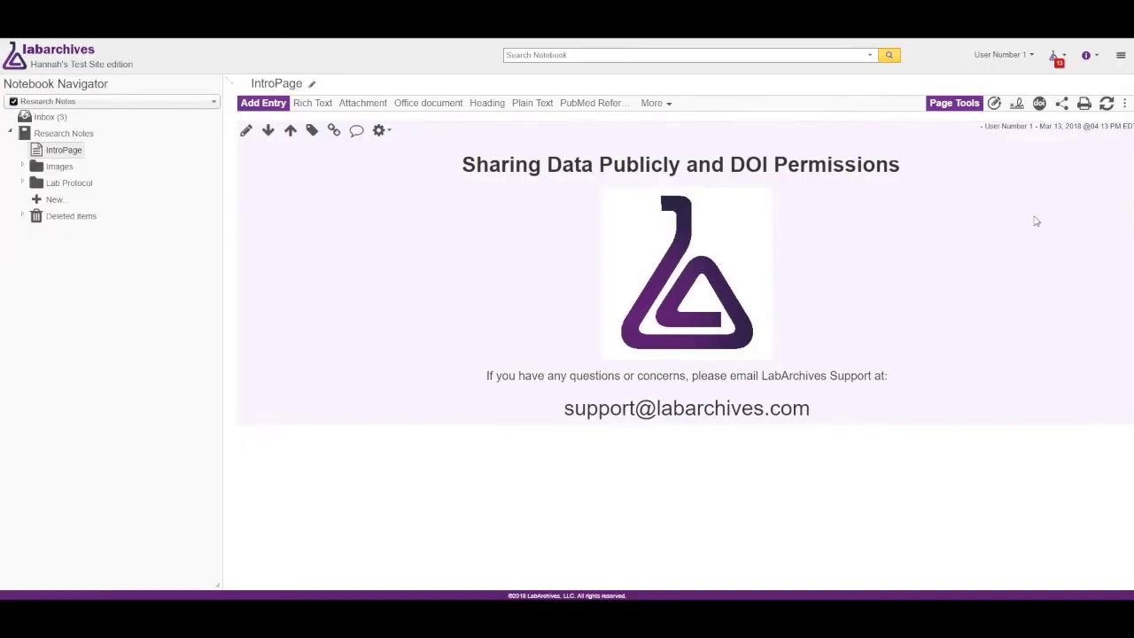
# Step: List IntroPage's DOIs including denied requests and read the granter's note on the denied one
pyautogui.click(1039, 104)
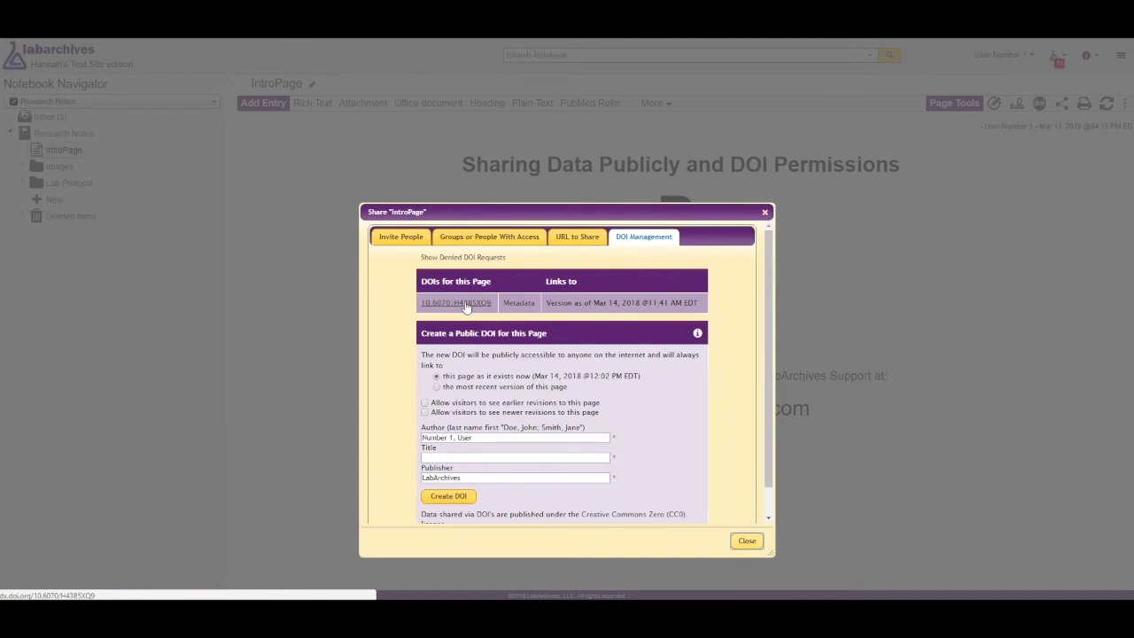
pyautogui.click(434, 264)
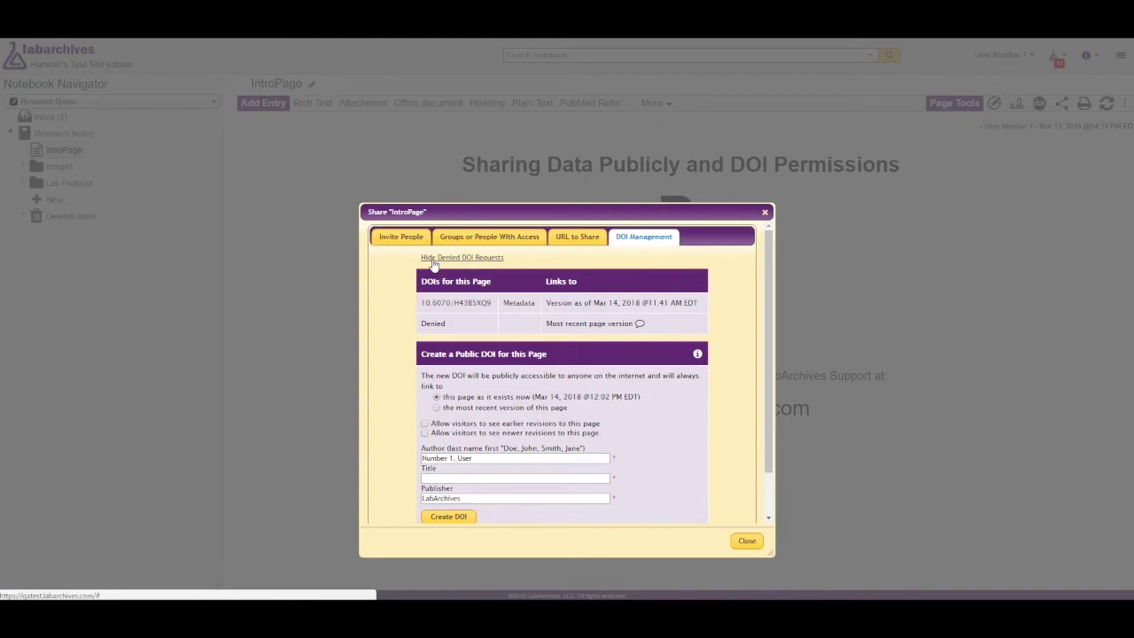
pyautogui.click(639, 324)
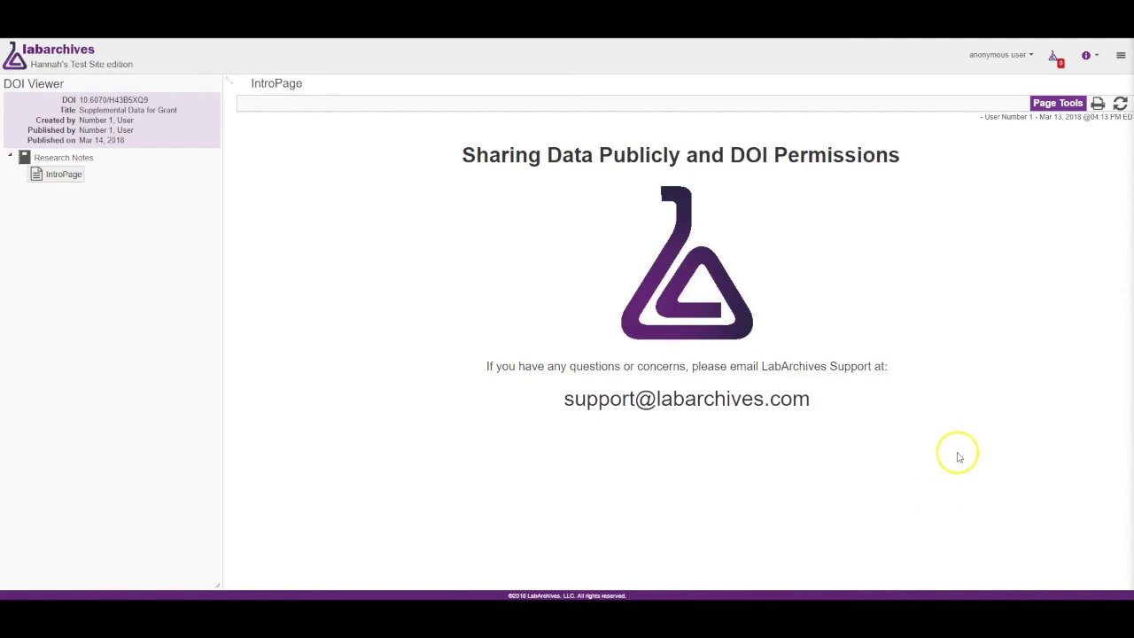
# Step: Open the Help dropdown from the info icon at the top right
pyautogui.click(1089, 55)
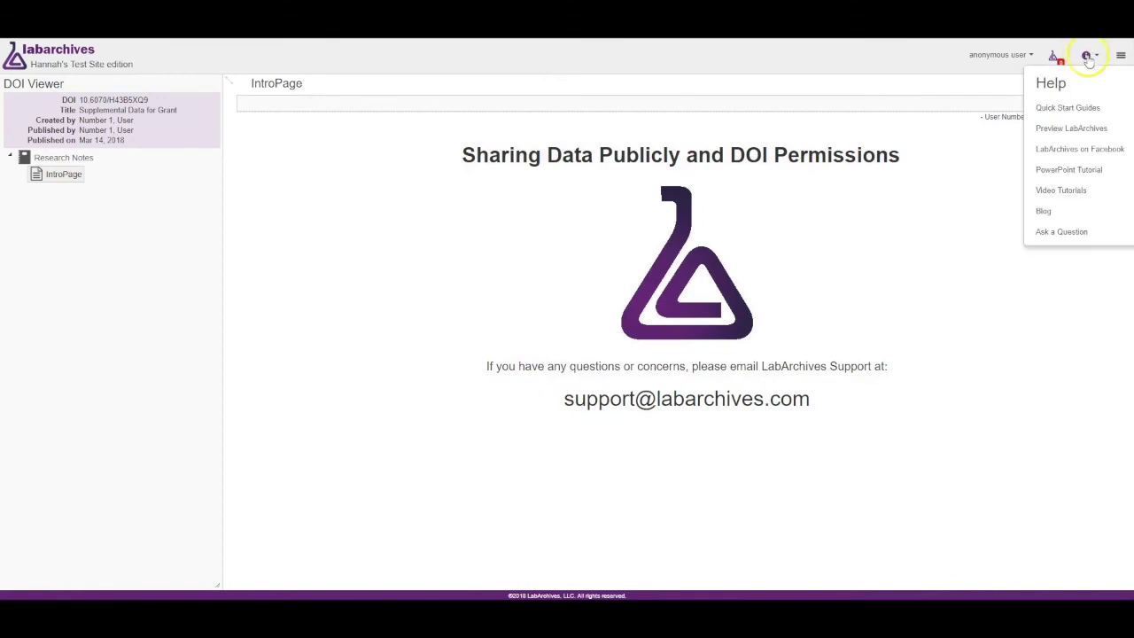